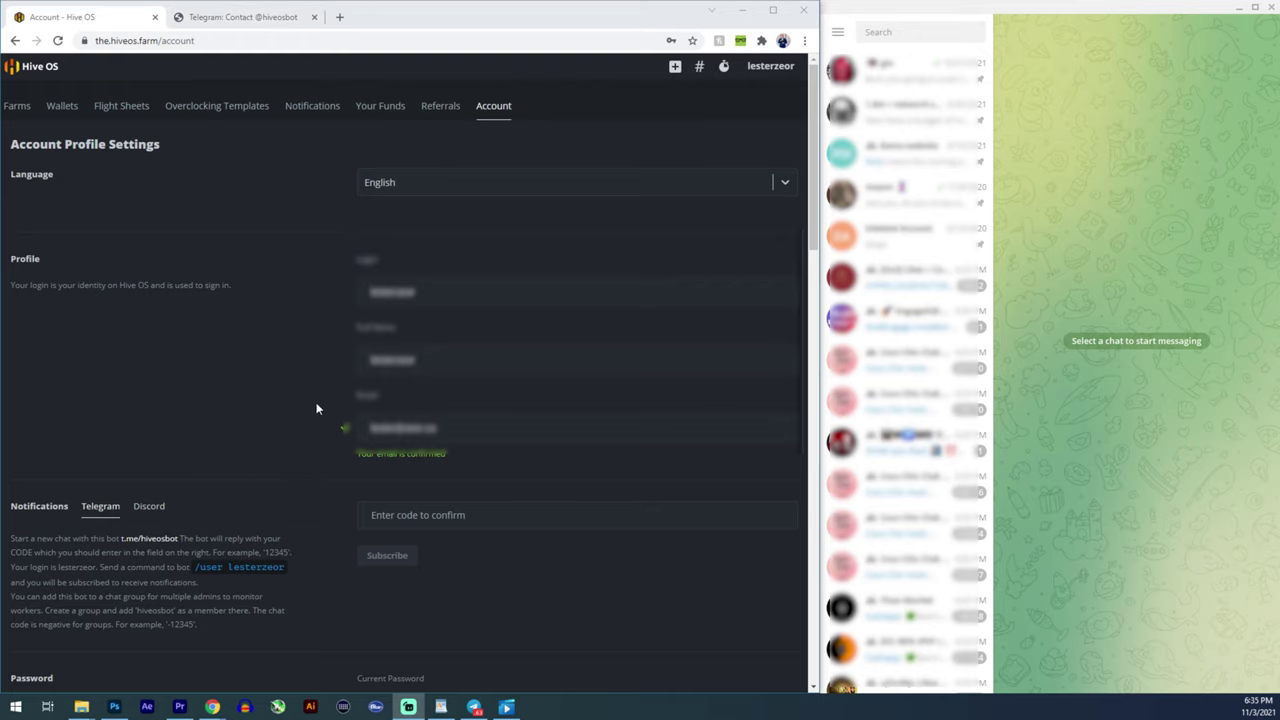
Open the t.me/hiveosbot link in Telegram Desktop and start the Hive Bot chat.
click(314, 17)
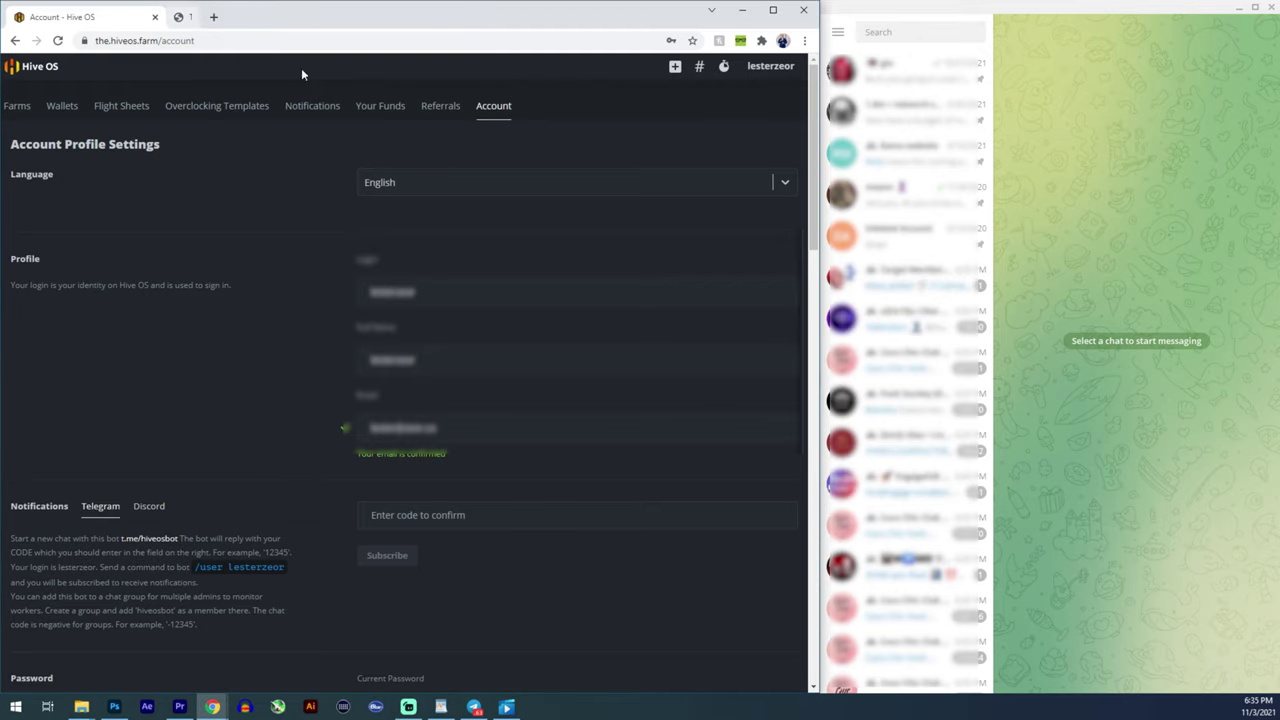
click(148, 539)
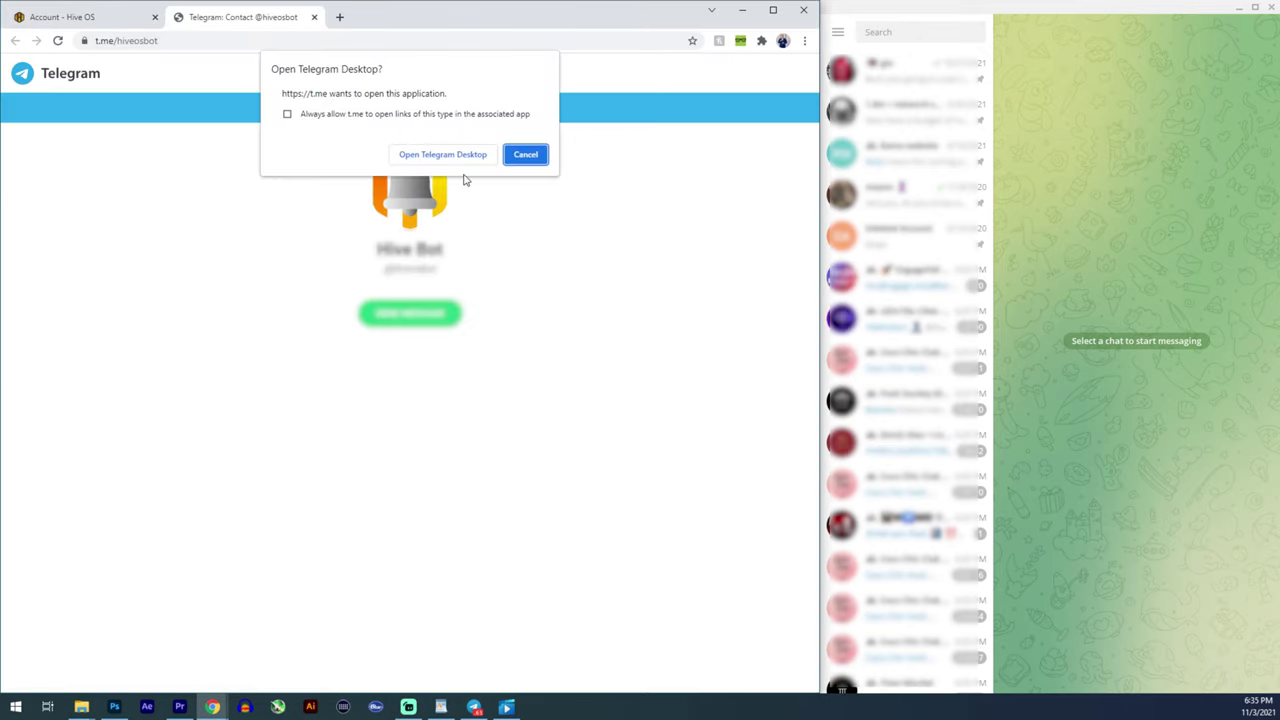
click(465, 154)
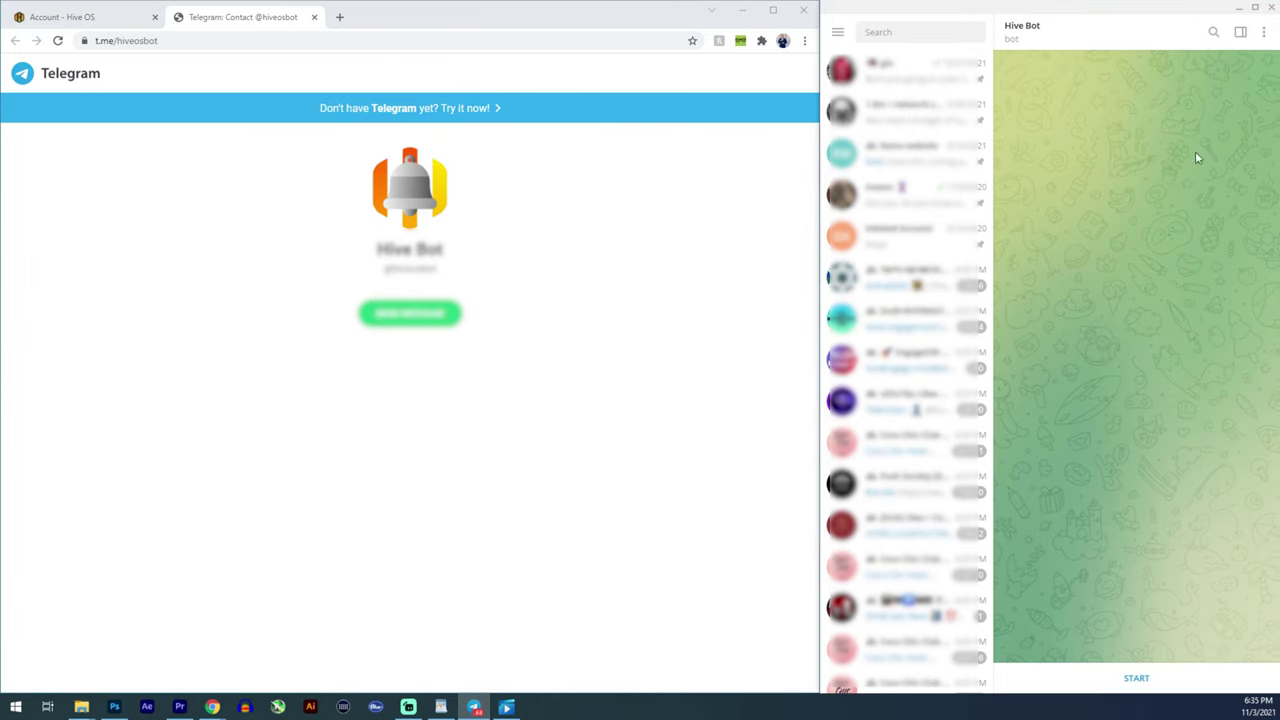
click(1138, 678)
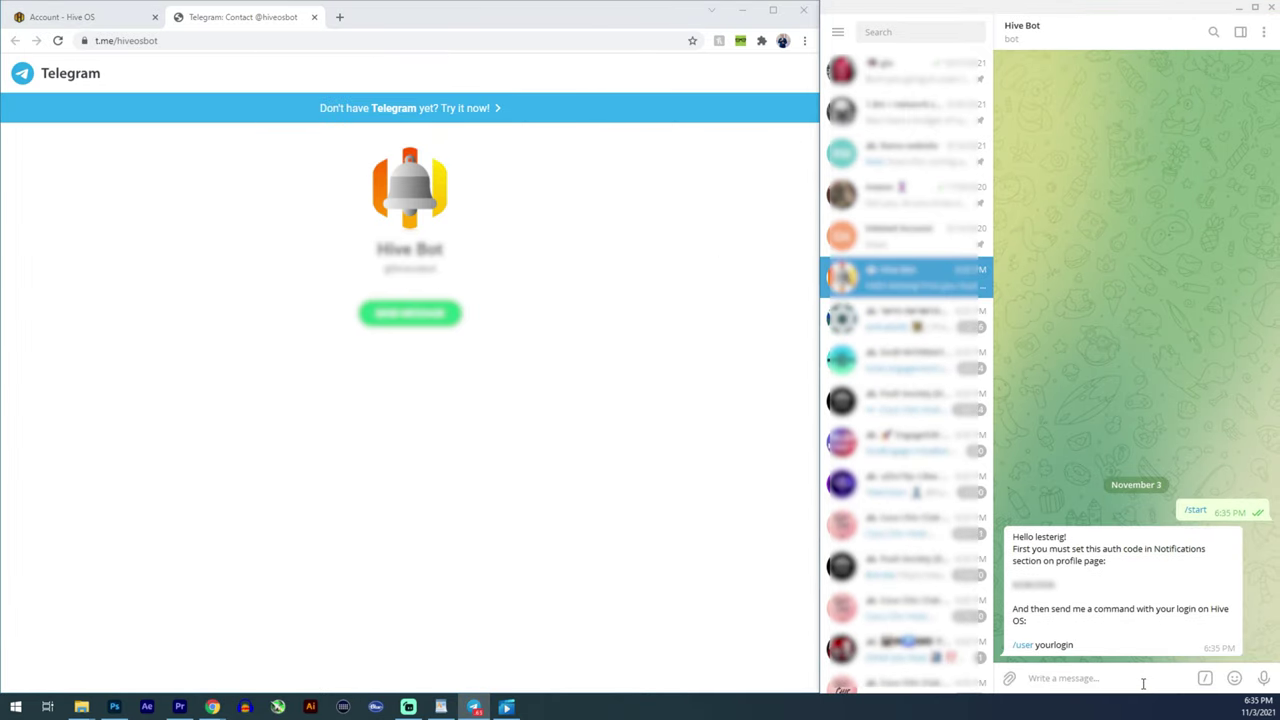
Copy the auth code from Hive Bot's reply.
double_click(1039, 587)
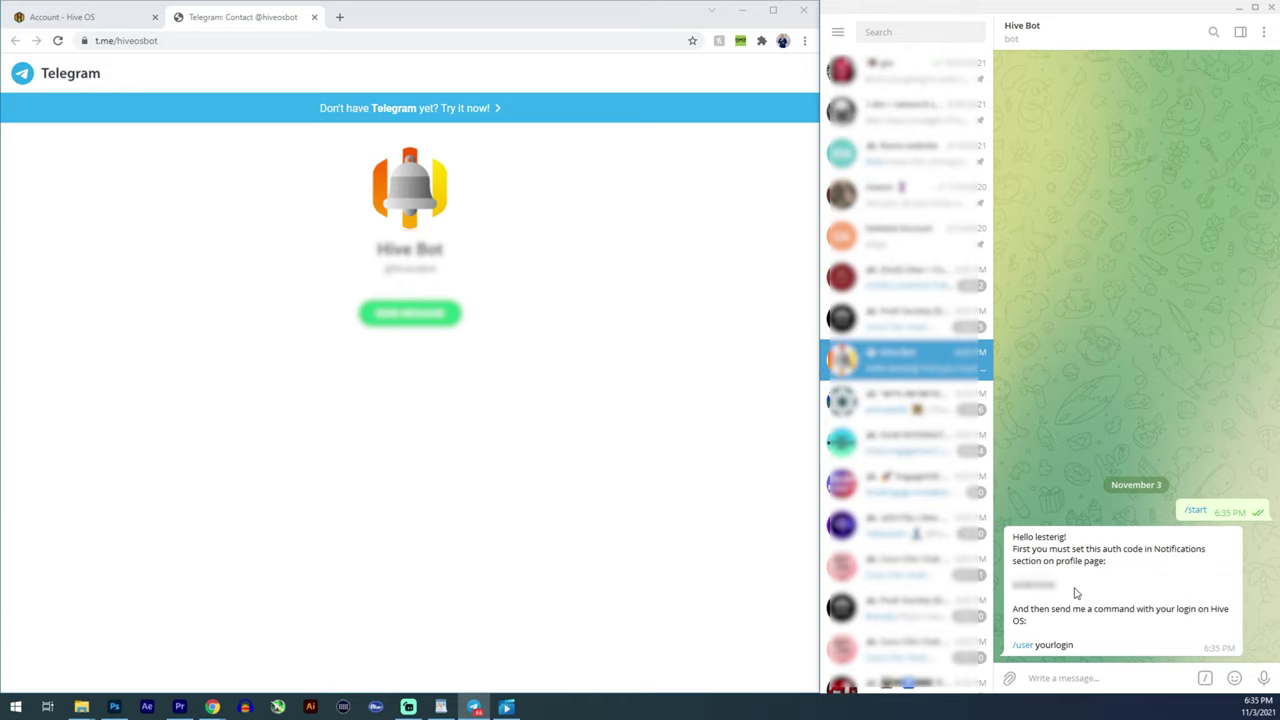
right_click(1023, 593)
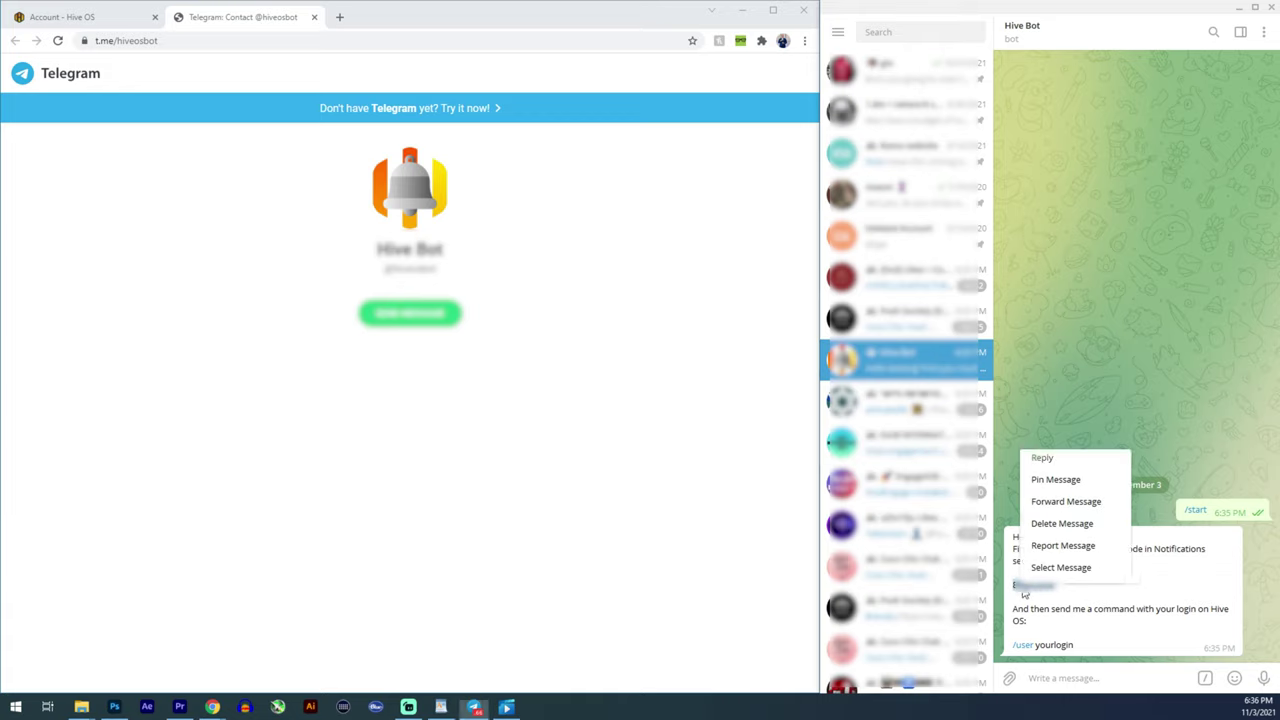
click(1057, 435)
Paste the bot's auth code into Hive OS's 'Enter code to confirm' field and subscribe.
click(115, 24)
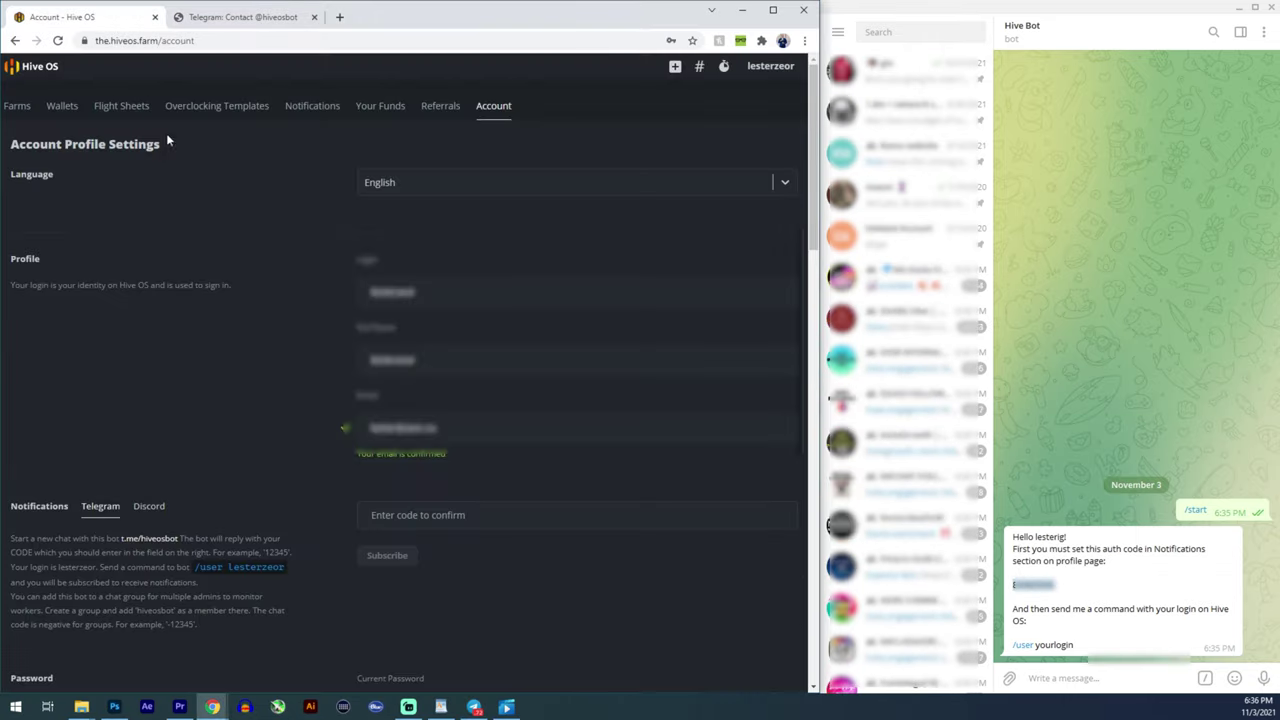
click(415, 515)
right_click(415, 515)
click(450, 418)
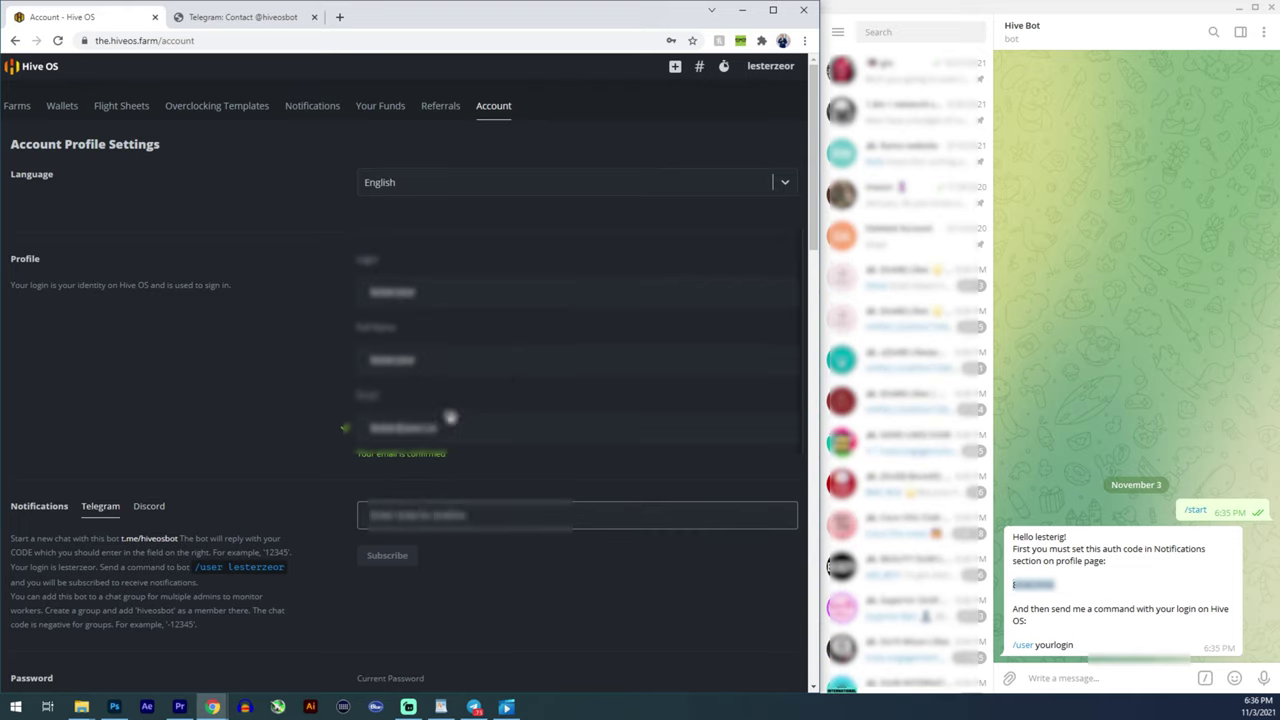
click(405, 556)
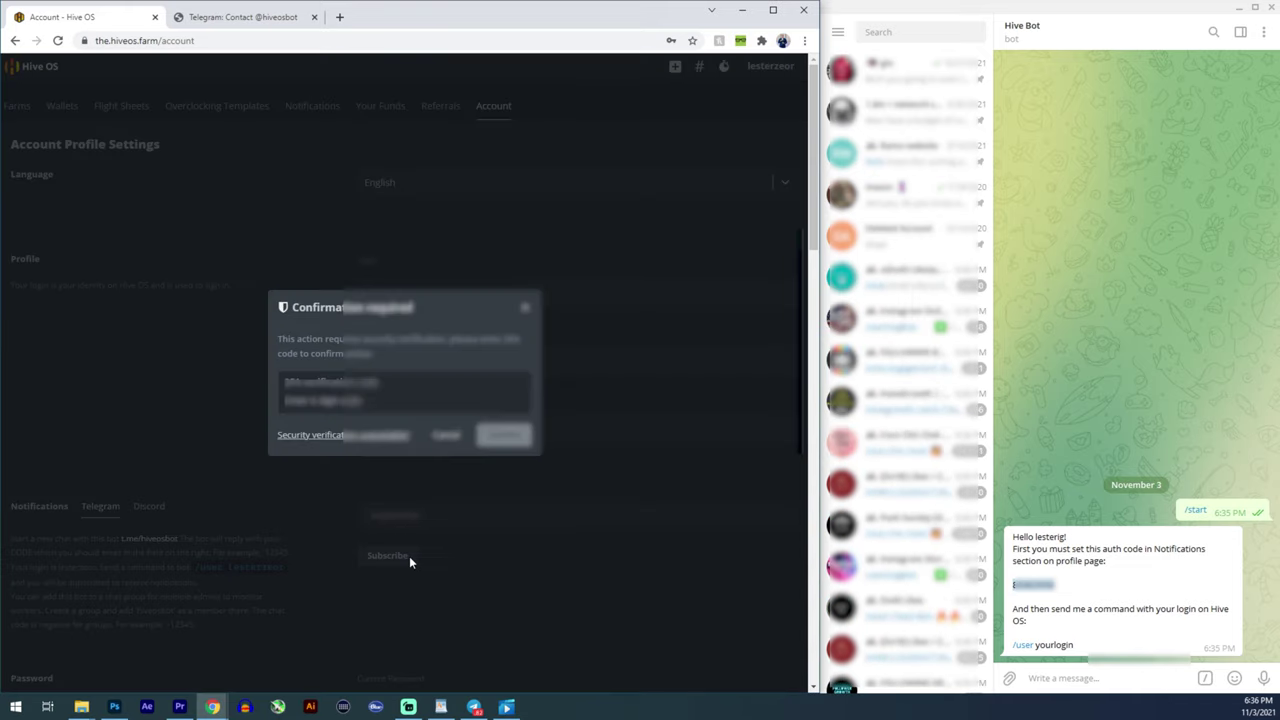
Enter the two-factor security code in the Confirmation dialog and submit it.
click(385, 400)
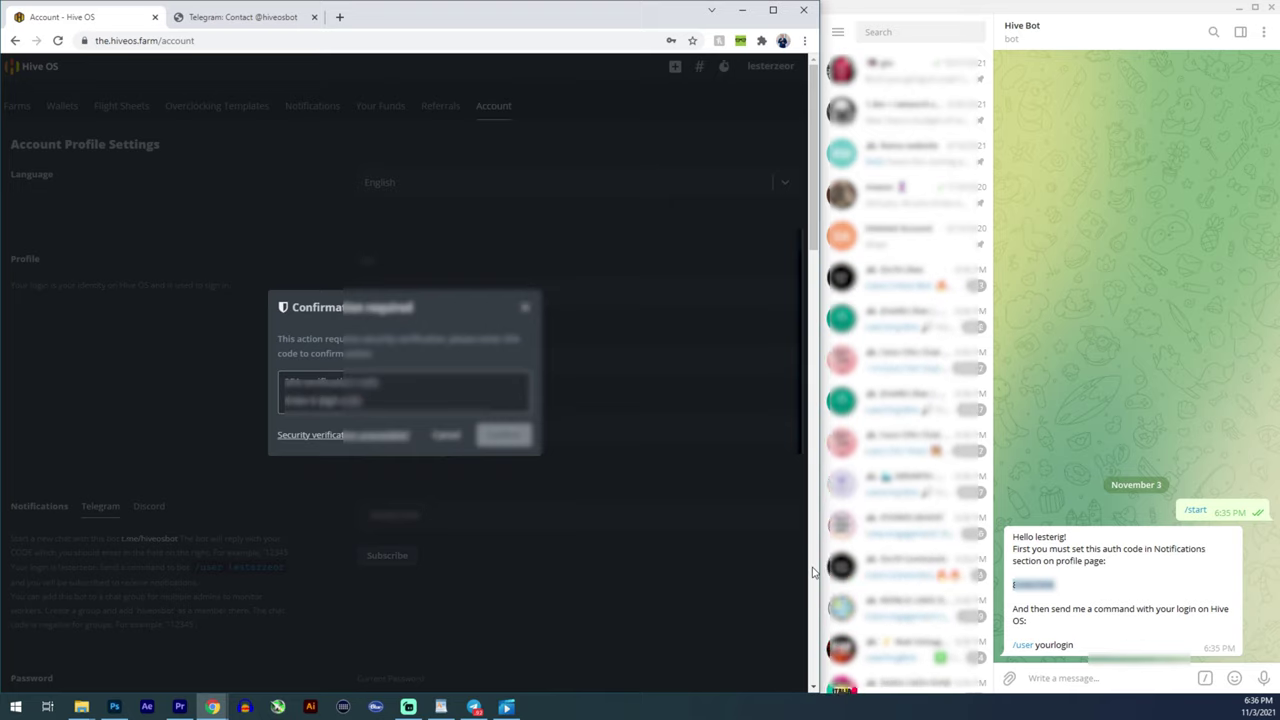
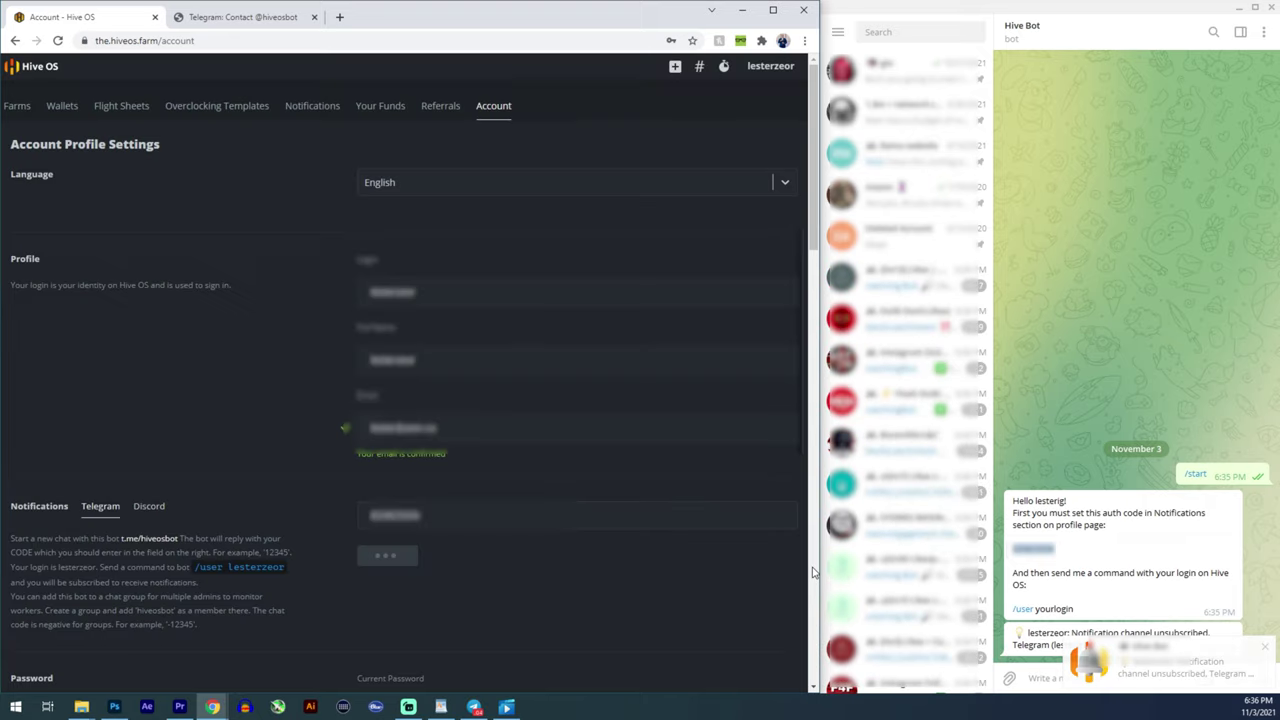
key(Return)
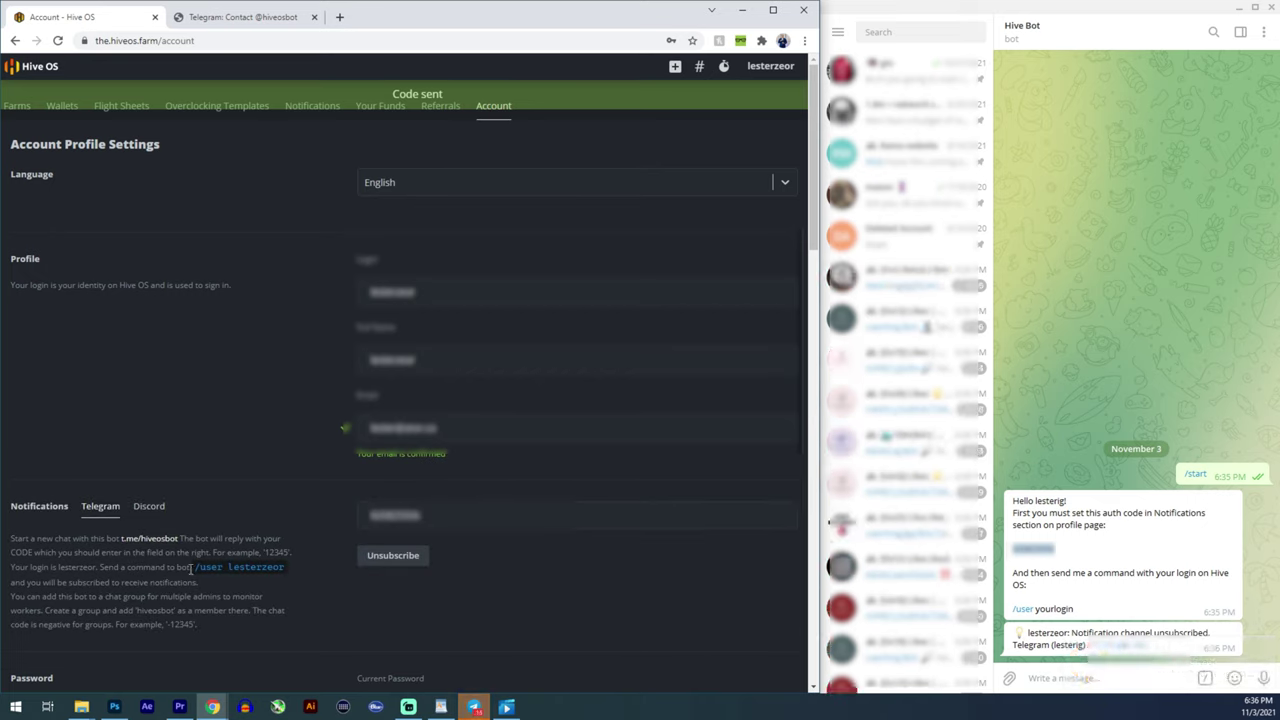
Copy the /user login command shown on the Hive OS account page.
drag(195, 567, 283, 568)
right_click(279, 567)
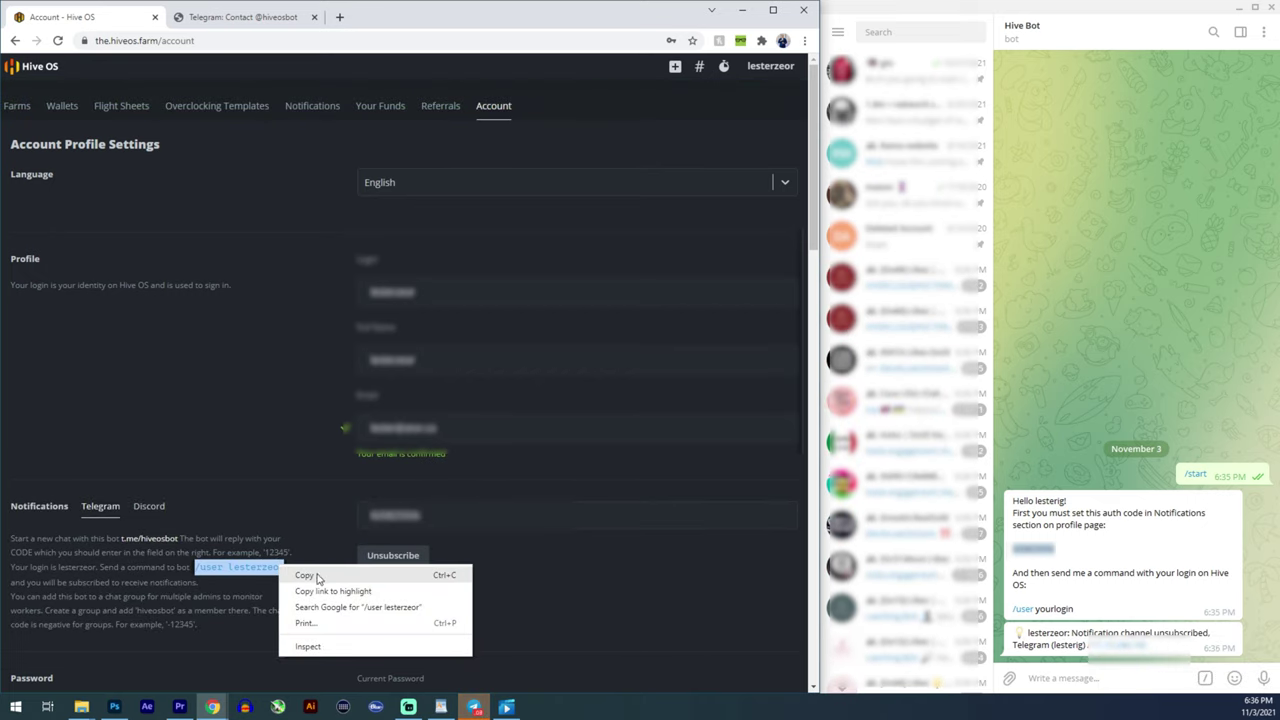
click(300, 575)
Send the /user command to Hive Bot, then reload the Hive OS account page.
click(1085, 678)
right_click(1085, 678)
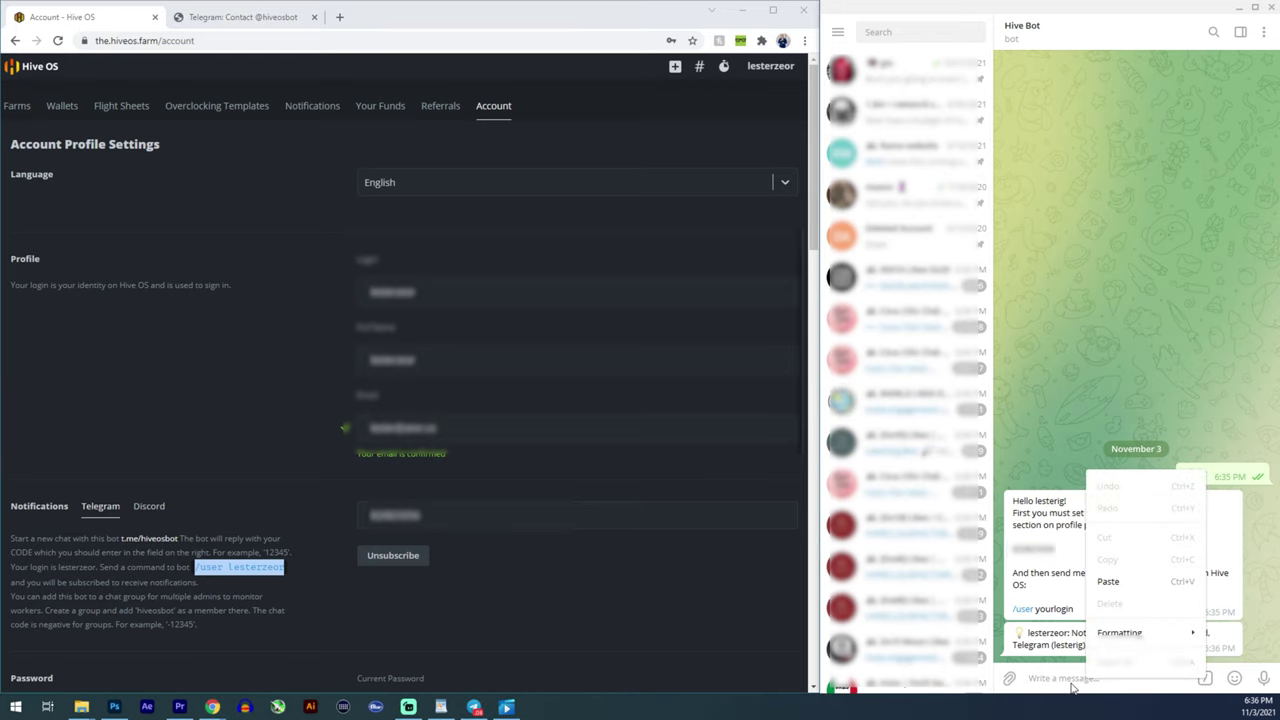
click(1163, 672)
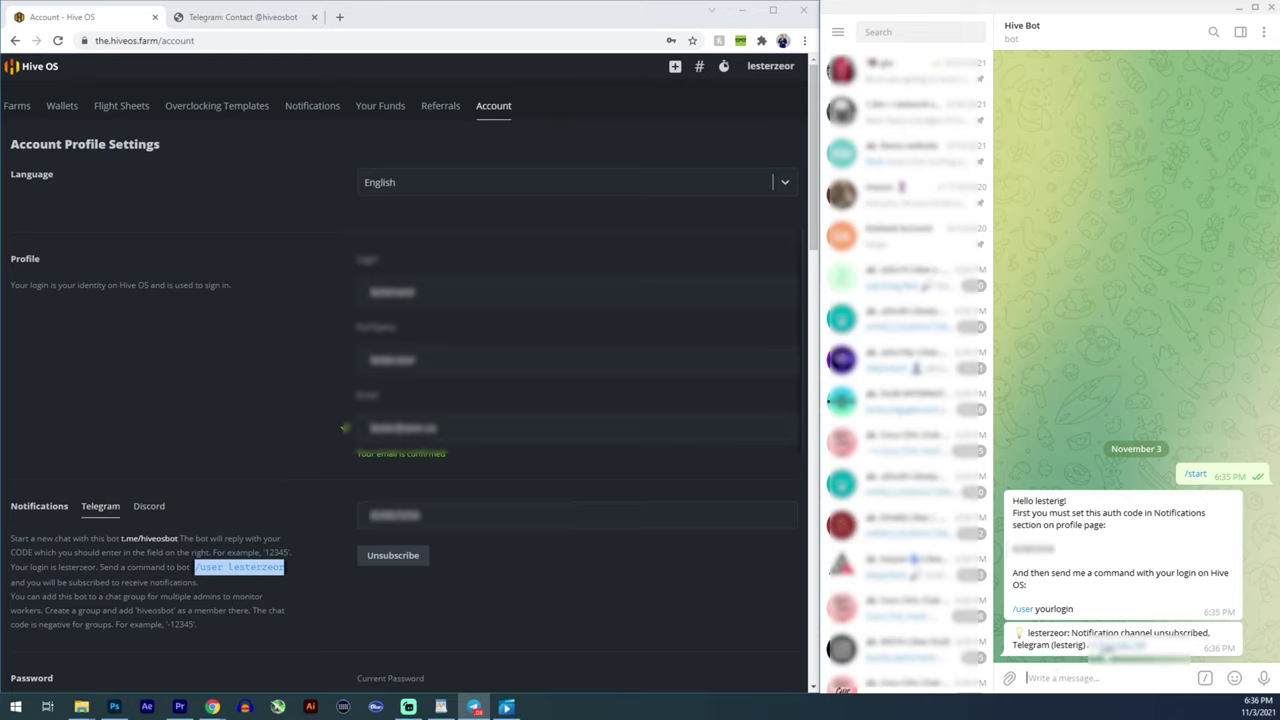
right_click(1063, 677)
click(1090, 582)
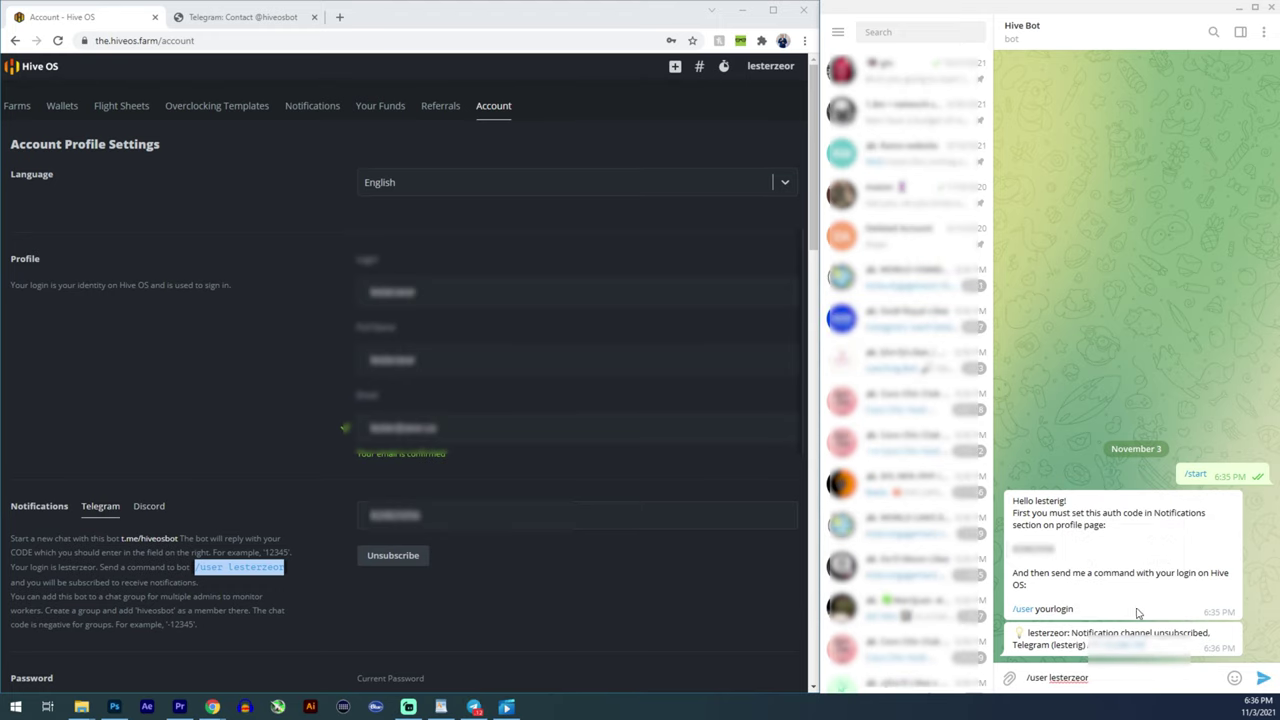
click(1262, 679)
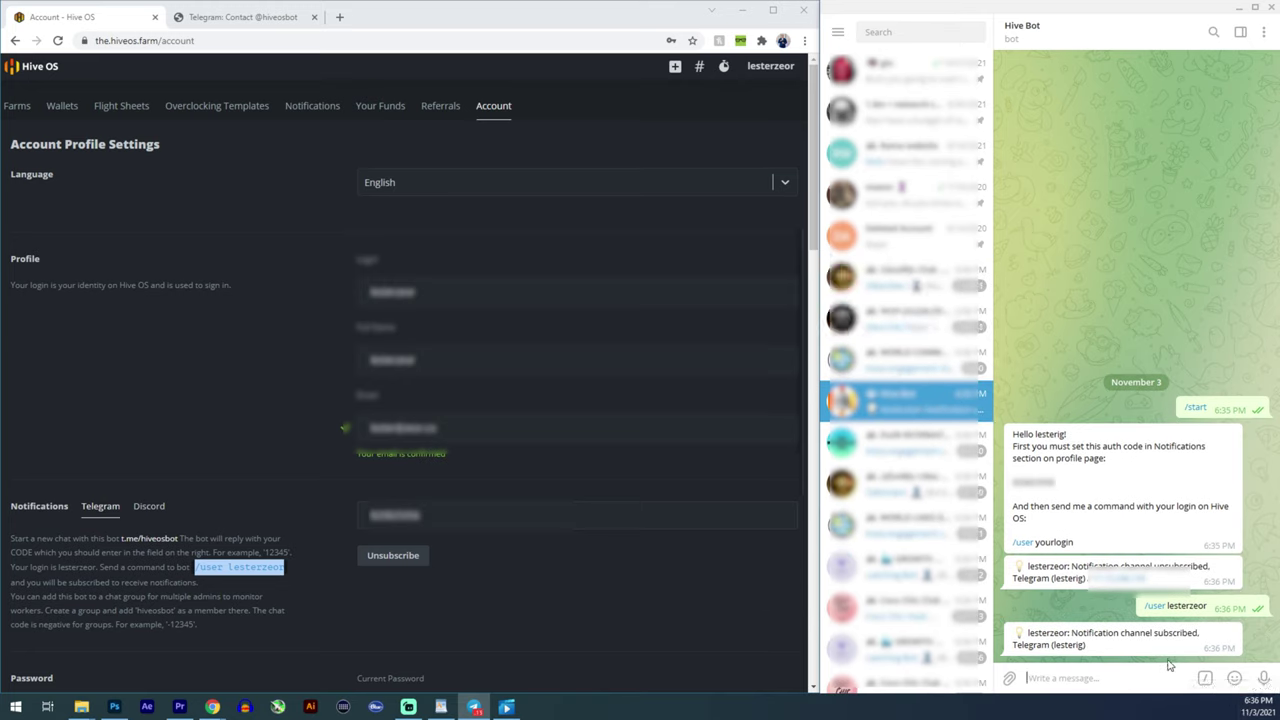
click(594, 608)
key(F5)
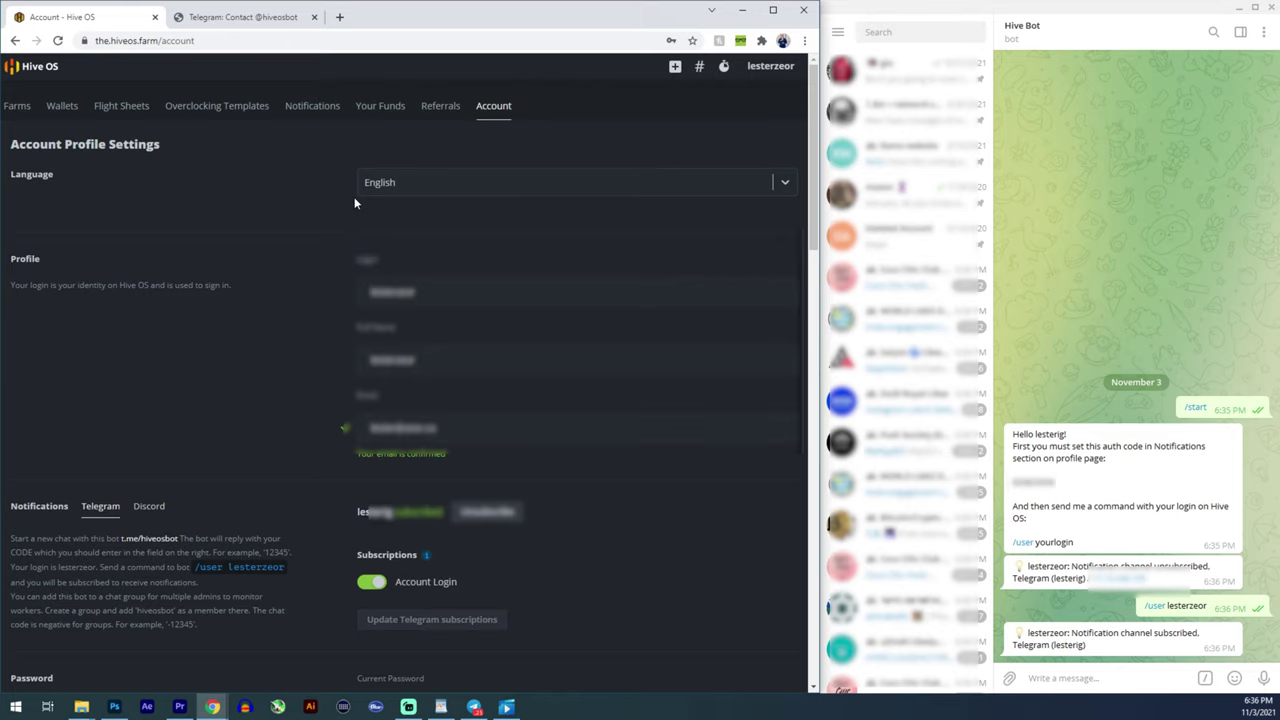
Switch Worker One's Hashrate Watchdog On in Home Farm and apply it.
click(24, 68)
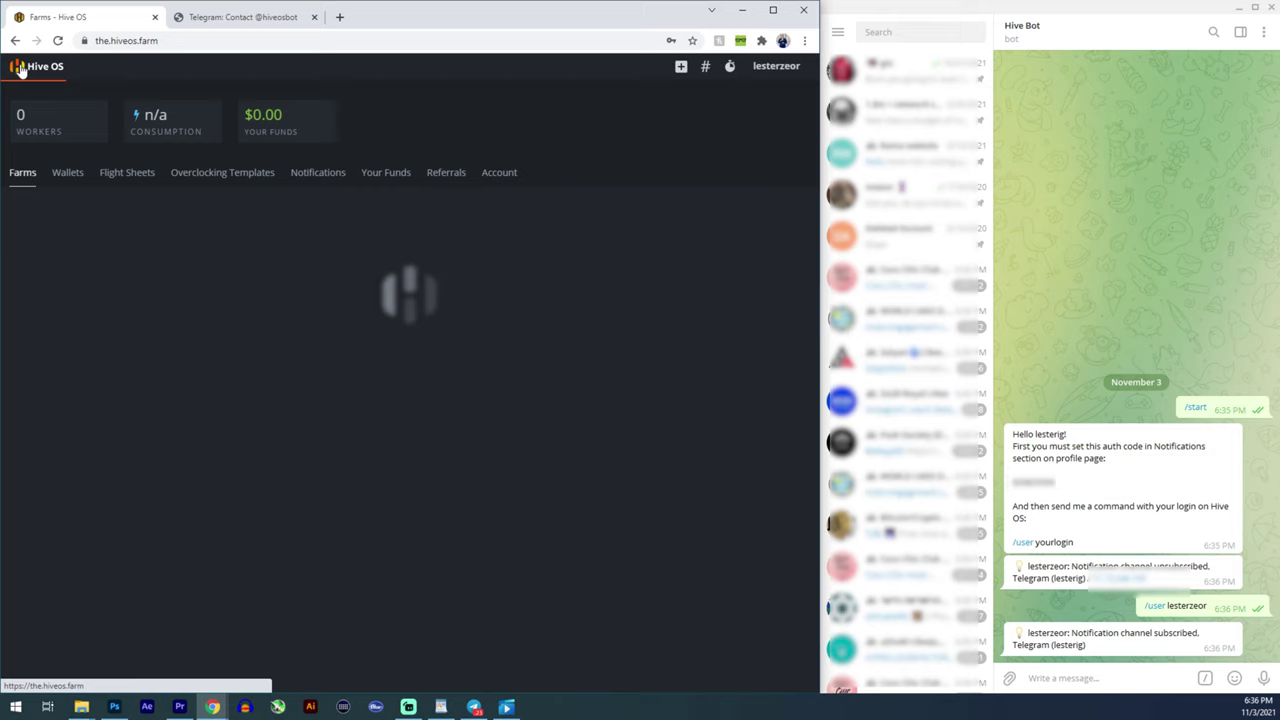
click(96, 286)
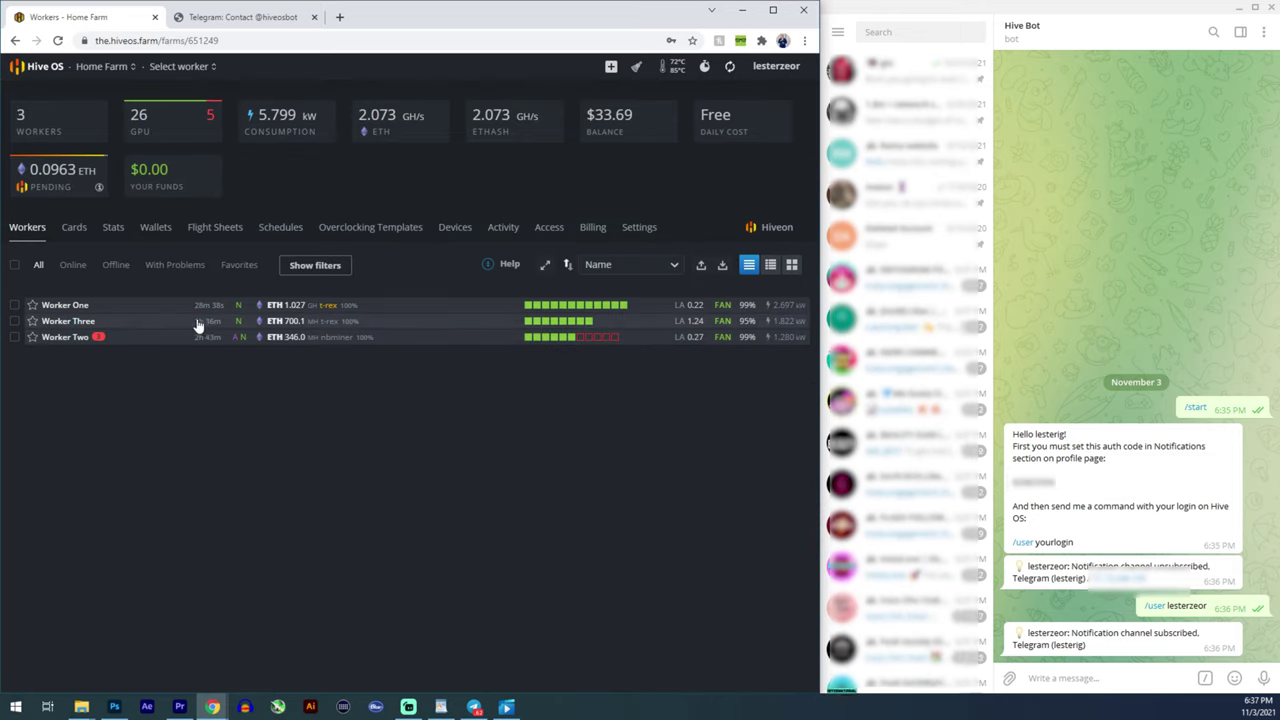
click(68, 307)
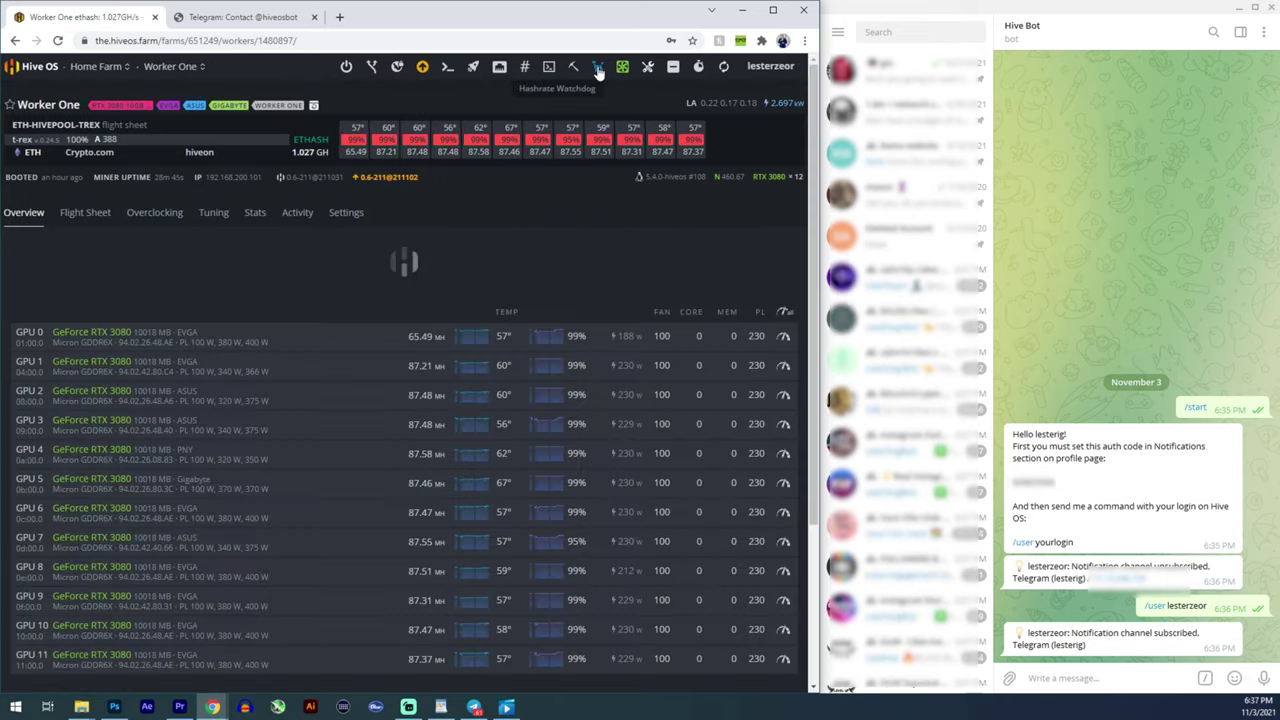
click(598, 68)
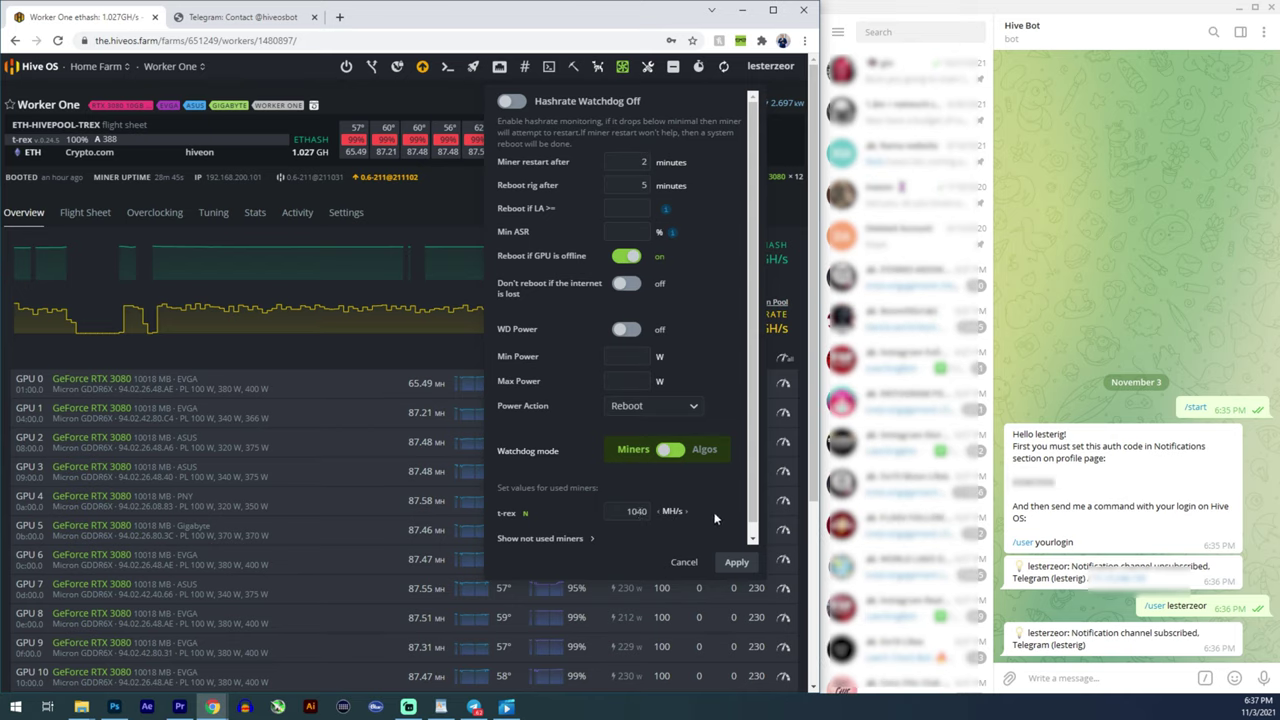
click(545, 104)
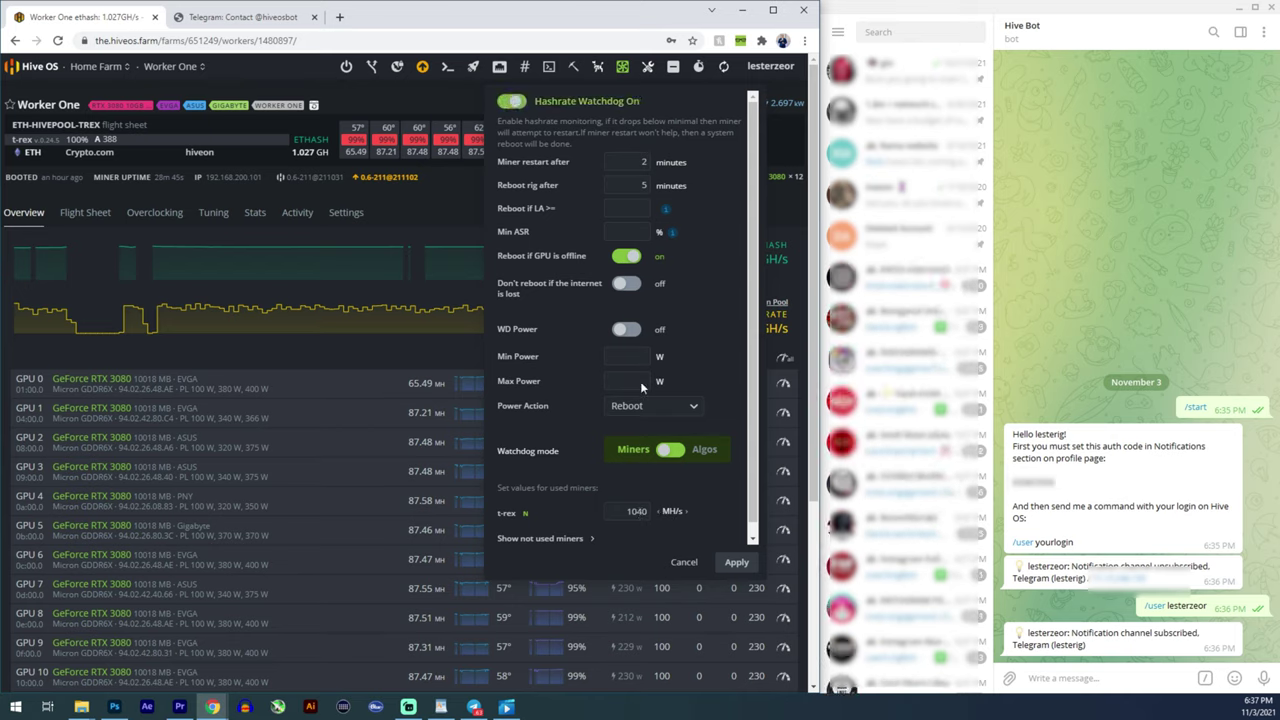
click(740, 564)
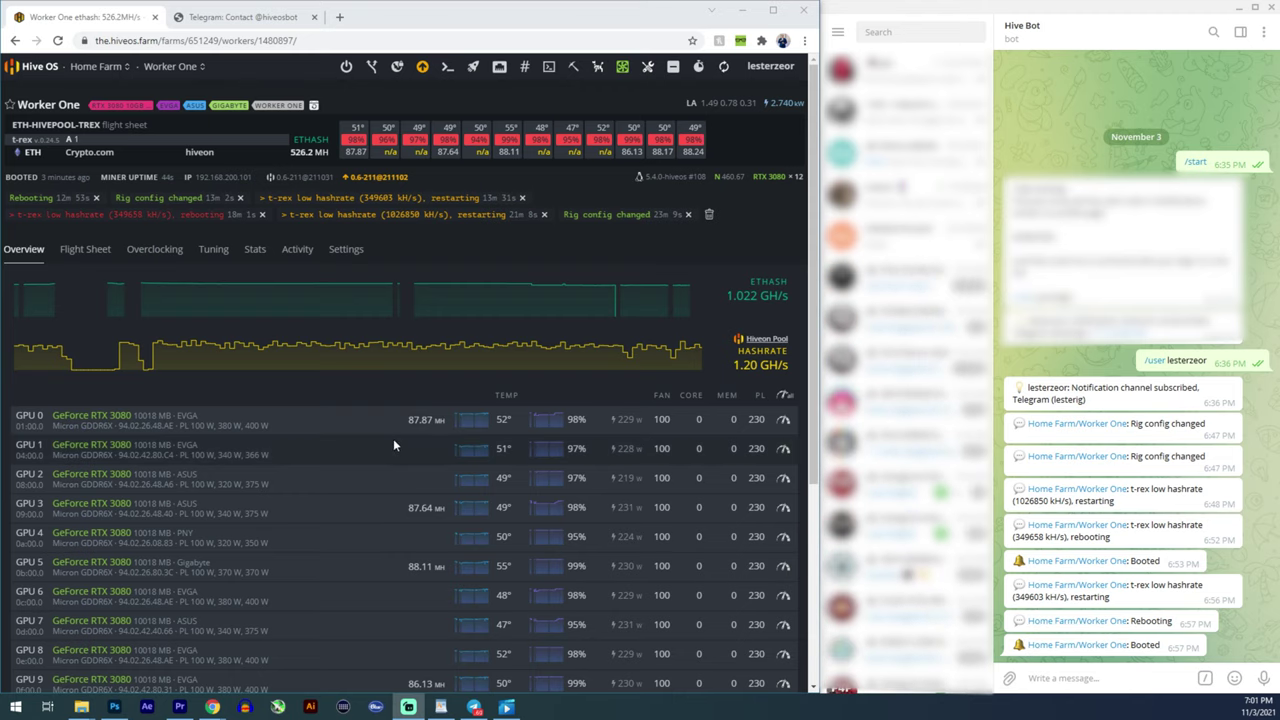
Reload Worker One's page, delete its event messages, and review the GPU list.
scroll(394, 441, down, 1)
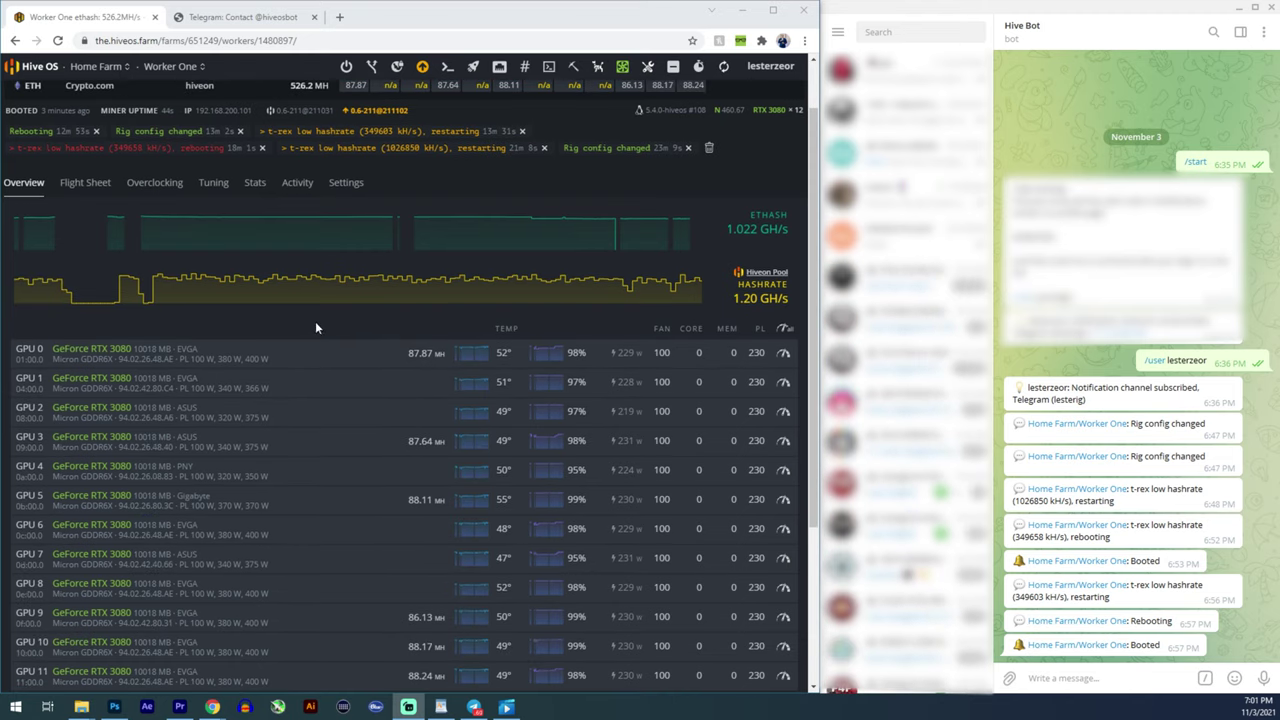
click(59, 41)
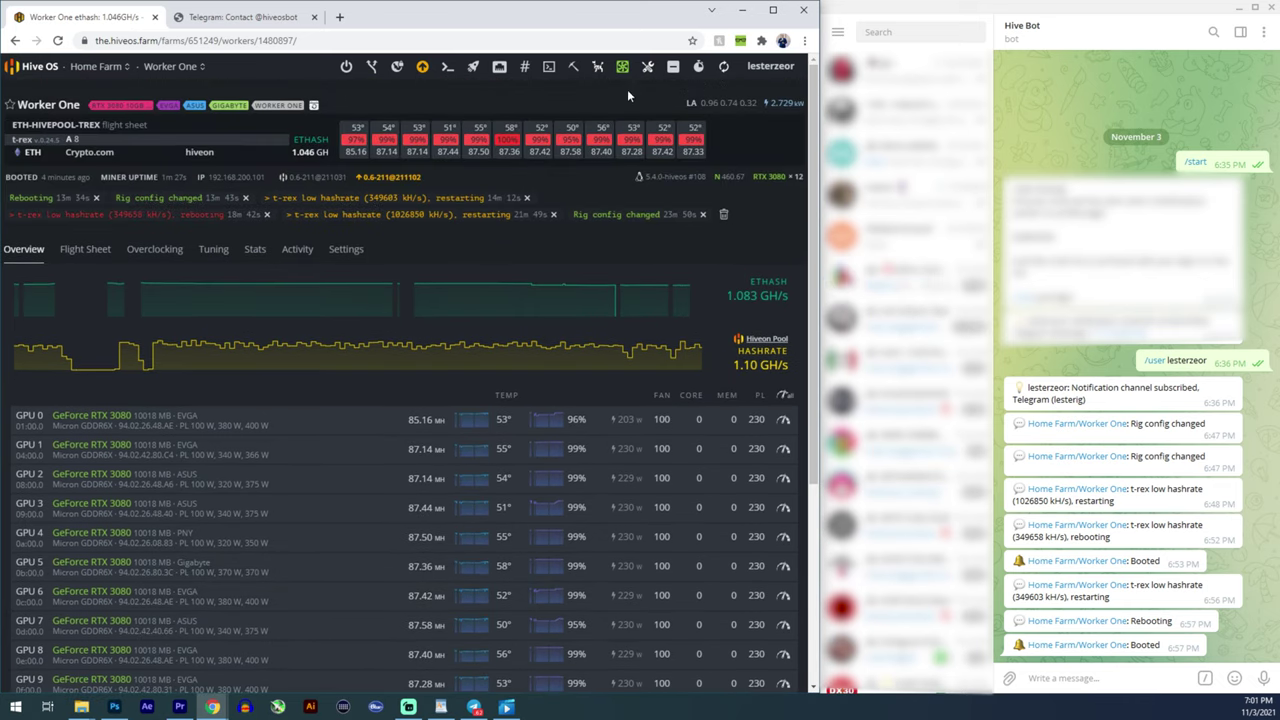
click(724, 216)
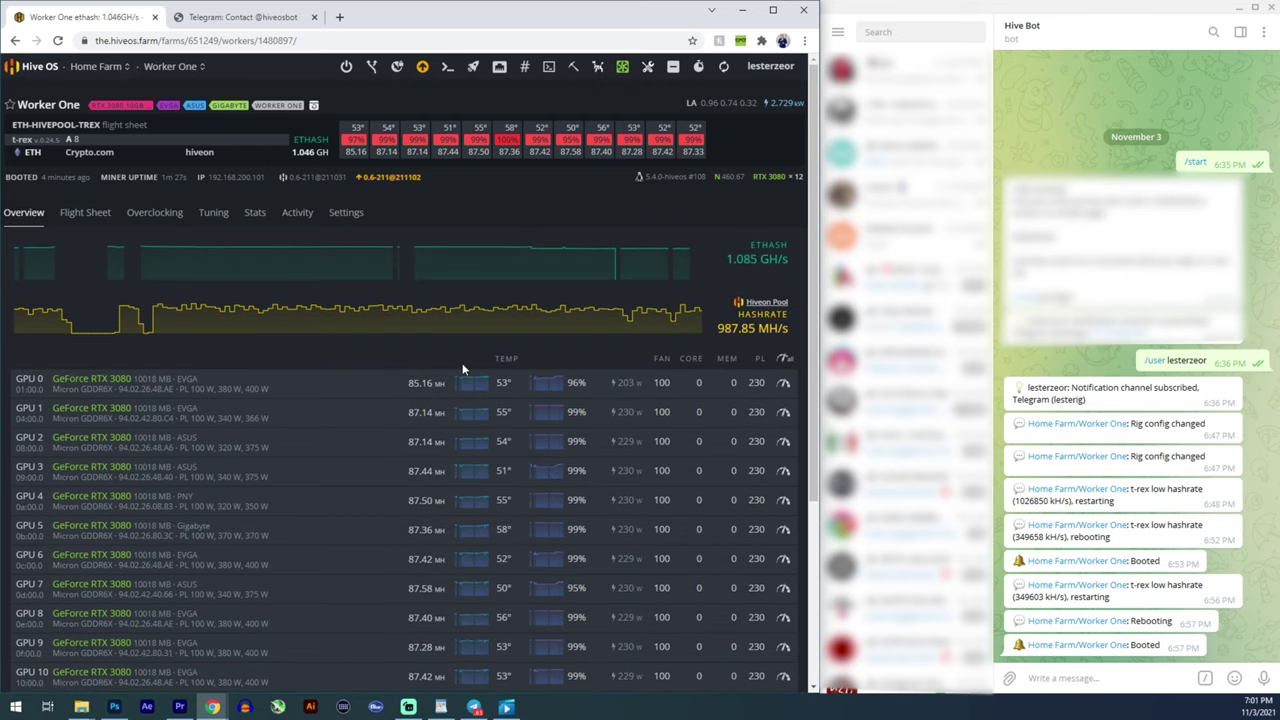
scroll(392, 497, down, 2)
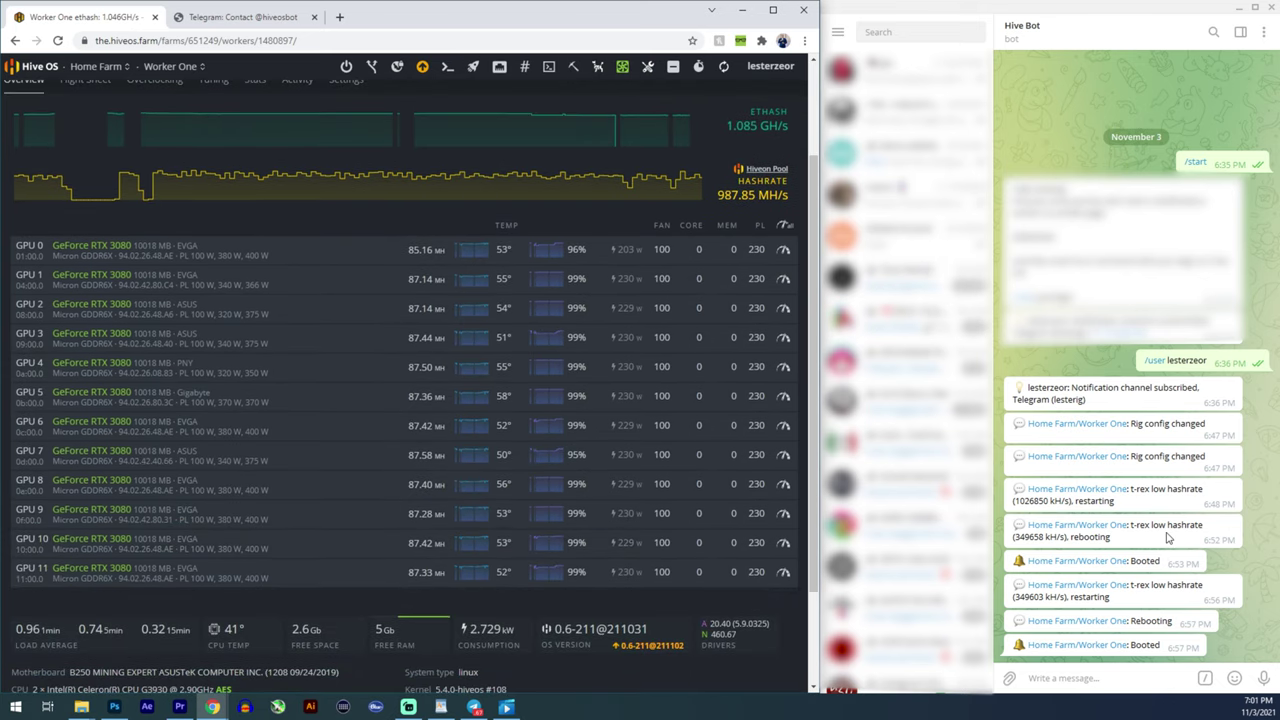
scroll(482, 228, up, 2)
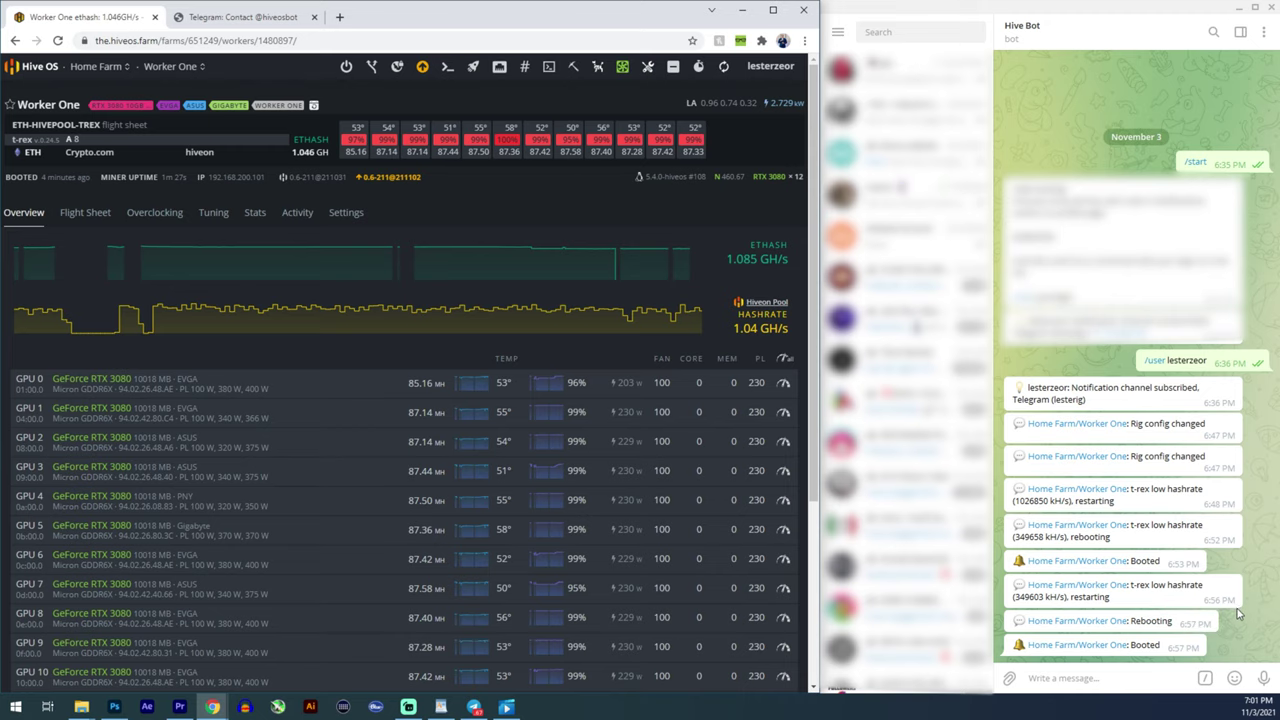
scroll(397, 496, down, 2)
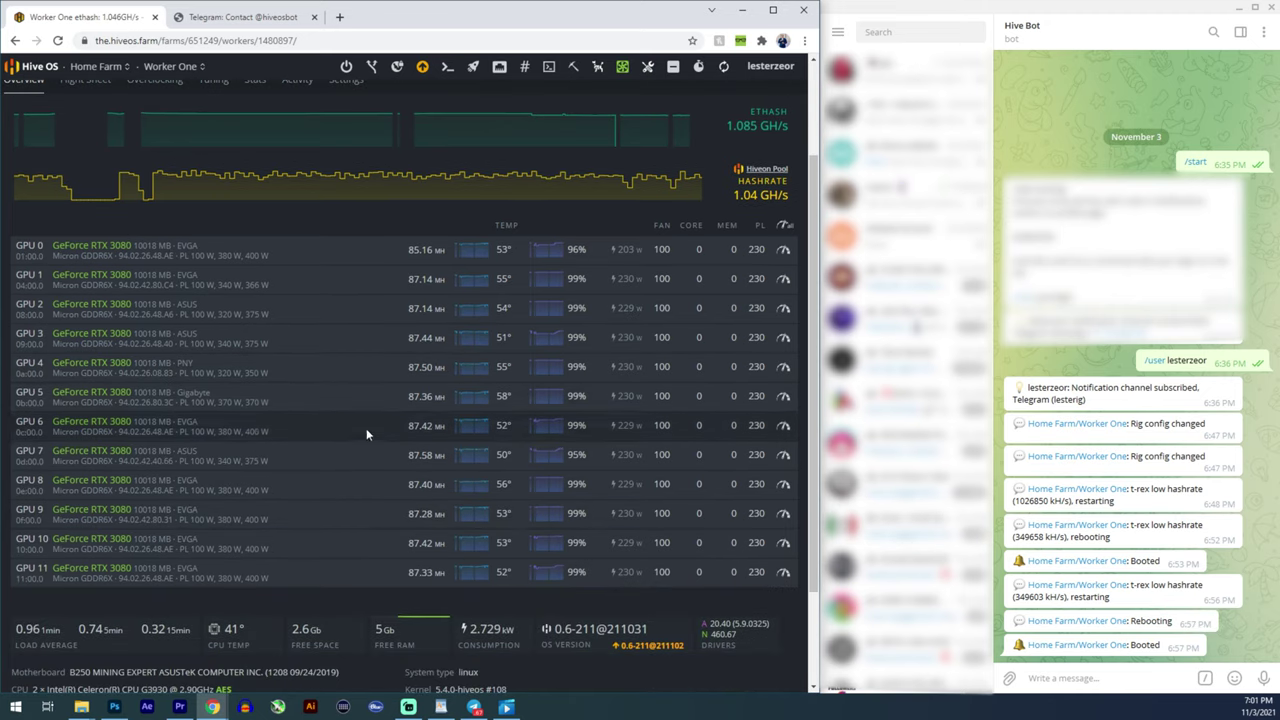